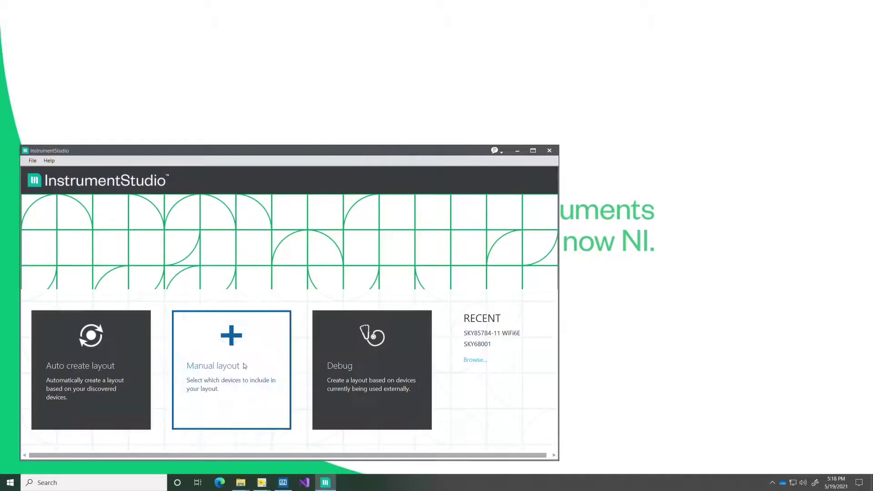
# - Build a manual layout placing mmWave_VST device 14 in a large panel, then confirm
pyautogui.click(244, 363)
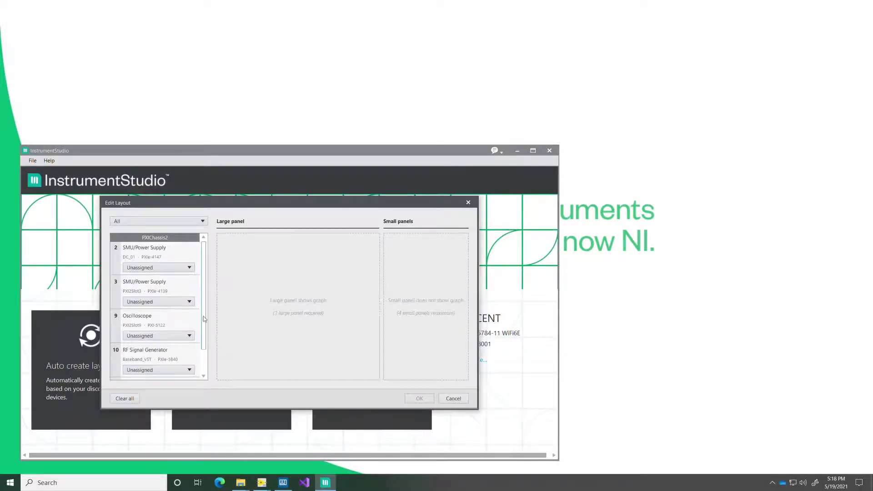
pyautogui.scroll(-2, 199, 322)
pyautogui.click(189, 373)
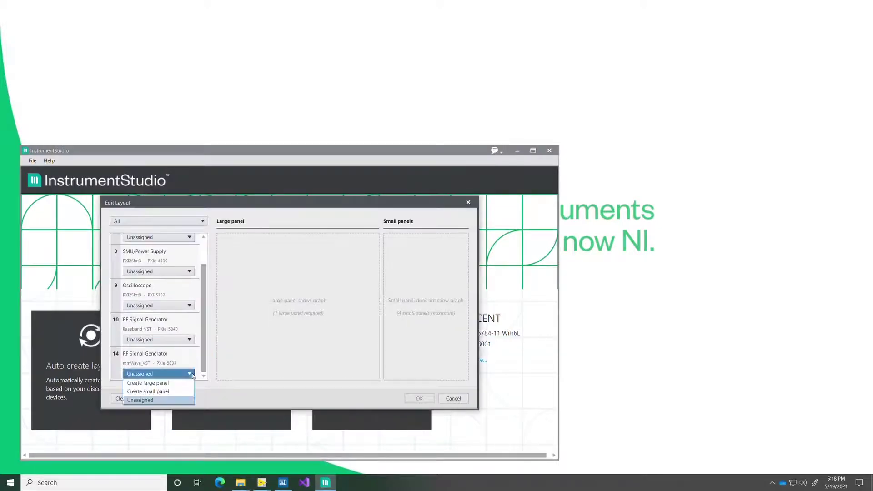
pyautogui.click(177, 384)
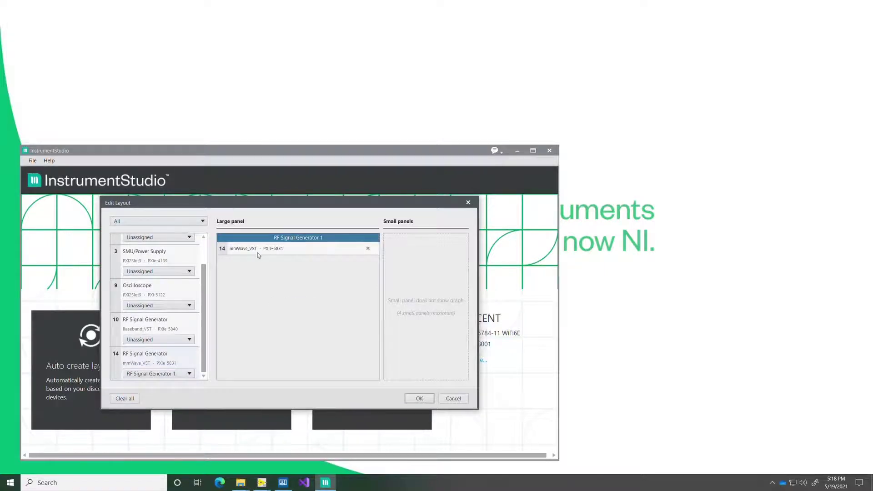
pyautogui.press('super+plus')
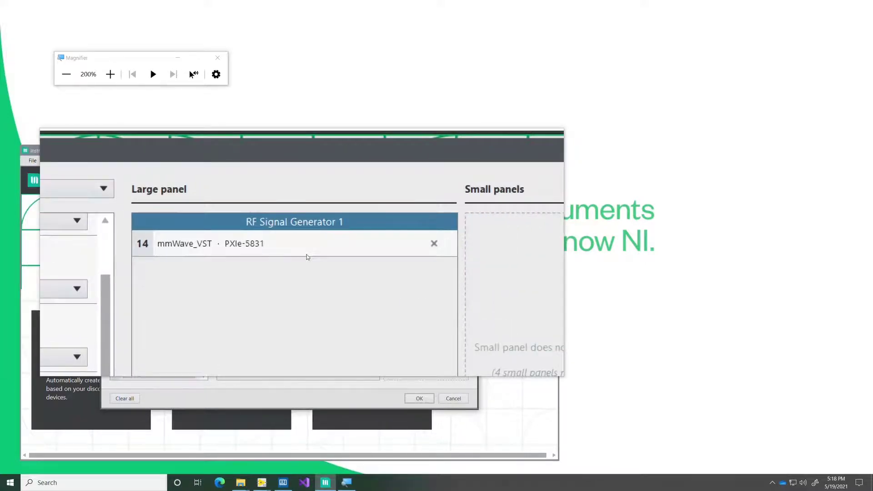
pyautogui.press('super+Escape')
pyautogui.click(419, 401)
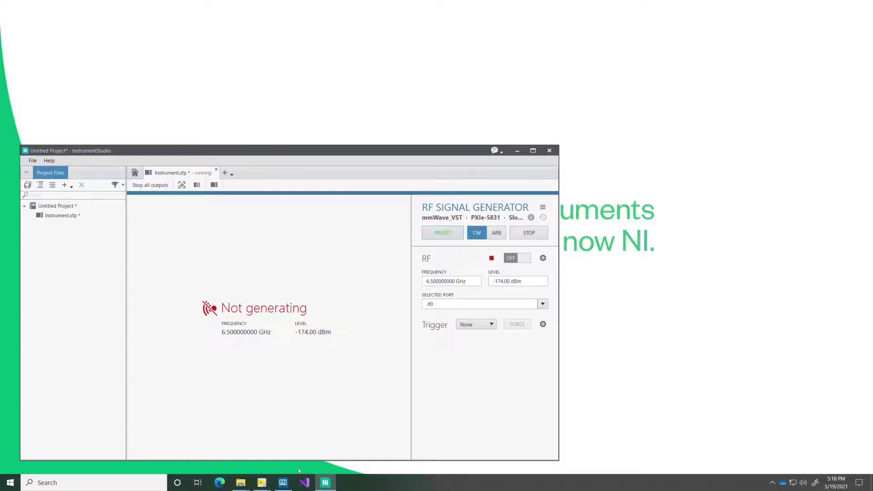
# - Check the RFmx analyzer's 28 GHz center frequency, then return to the generator panel
pyautogui.click(284, 483)
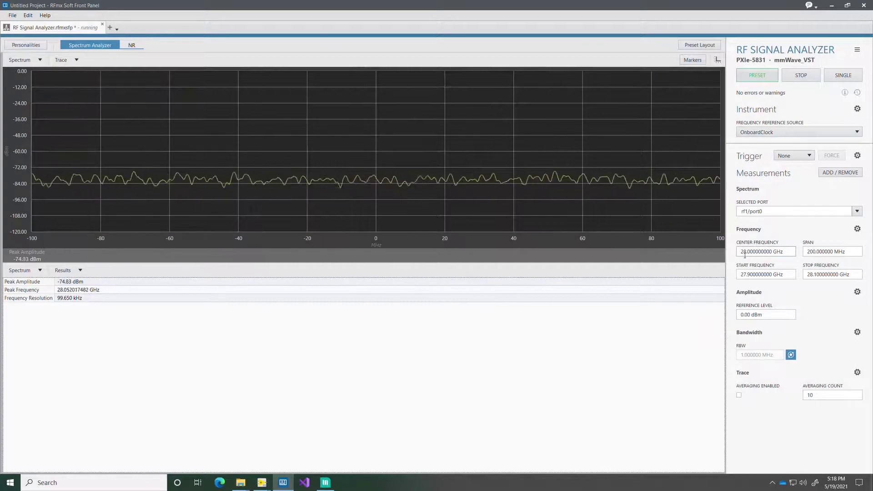
pyautogui.click(770, 254)
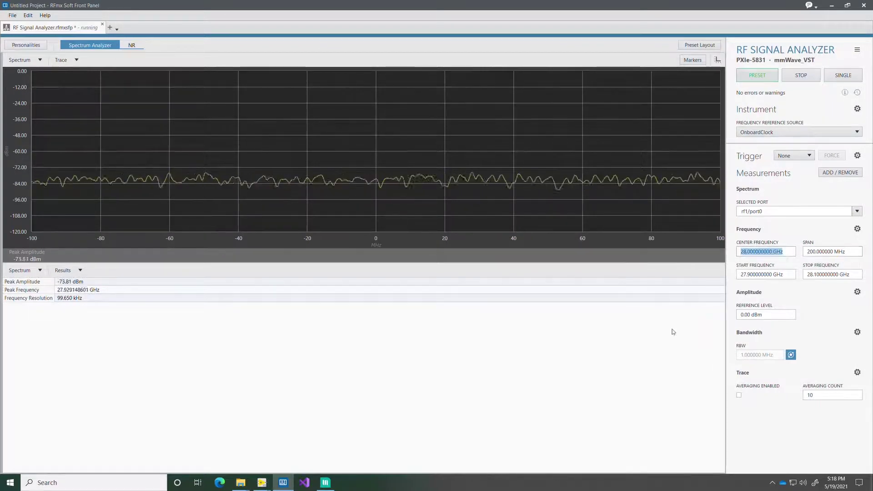
pyautogui.click(325, 483)
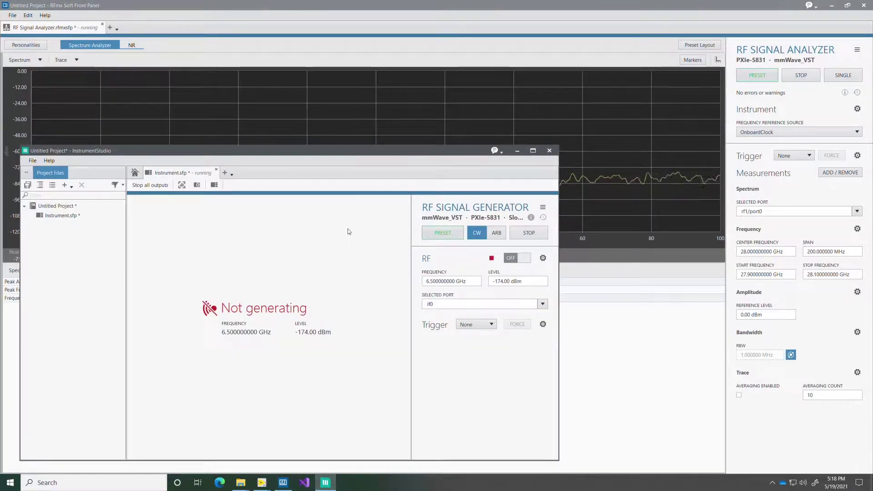
# - Move the generator window lower and set its frequency to 28 GHz
pyautogui.moveTo(348, 153); pyautogui.dragTo(333, 288)
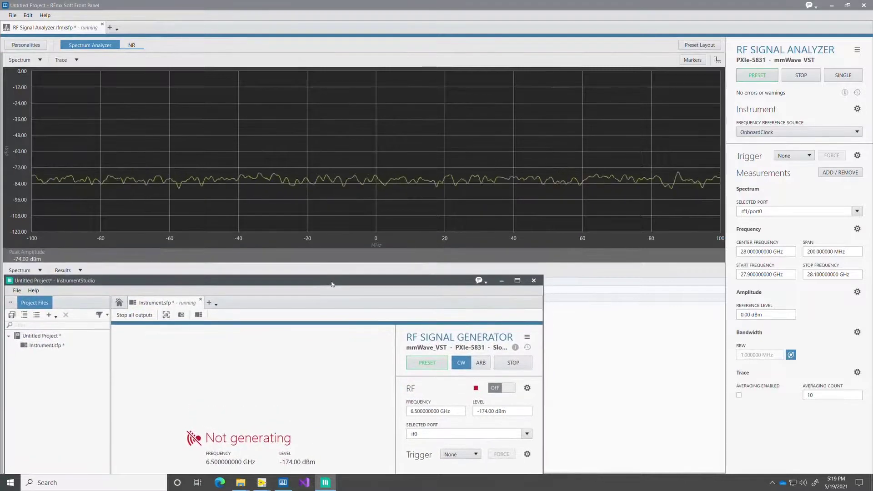
pyautogui.click(425, 412)
pyautogui.write('28')
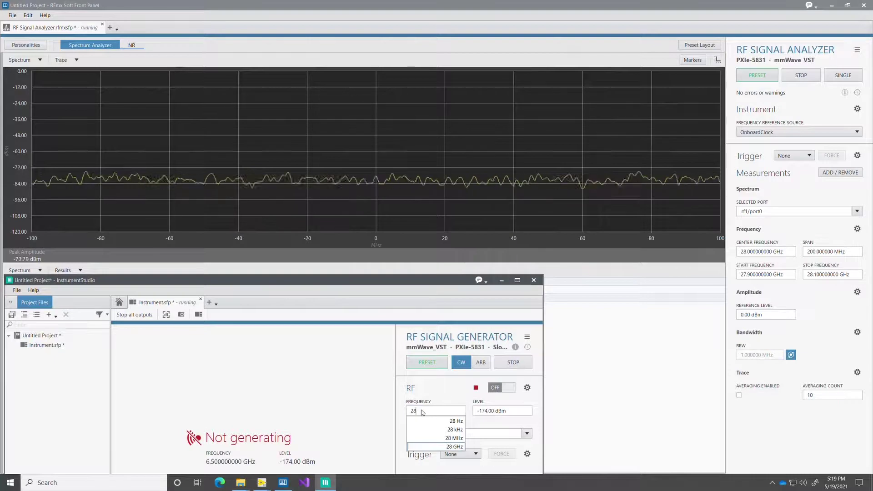
pyautogui.press('Return')
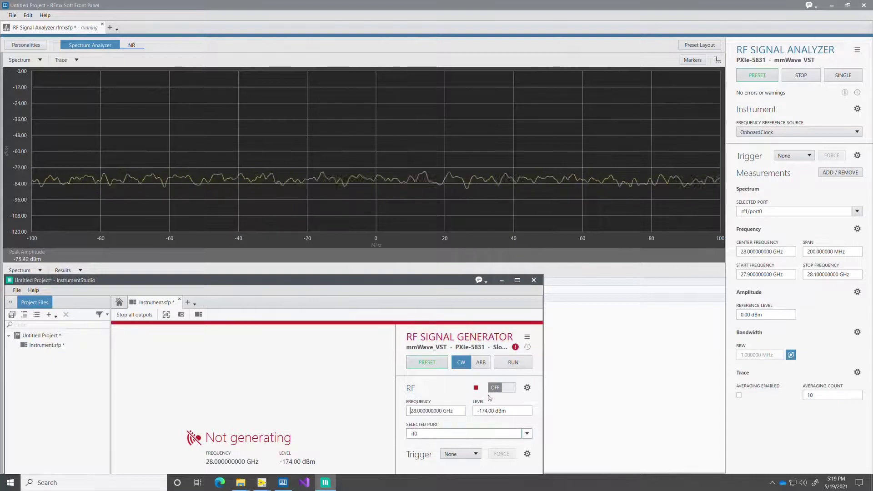
# - Set the level to 0 dBm, route output to rf0/port0, and start the generator
pyautogui.click(493, 412)
pyautogui.write('0')
pyautogui.press('Return')
pyautogui.click(468, 435)
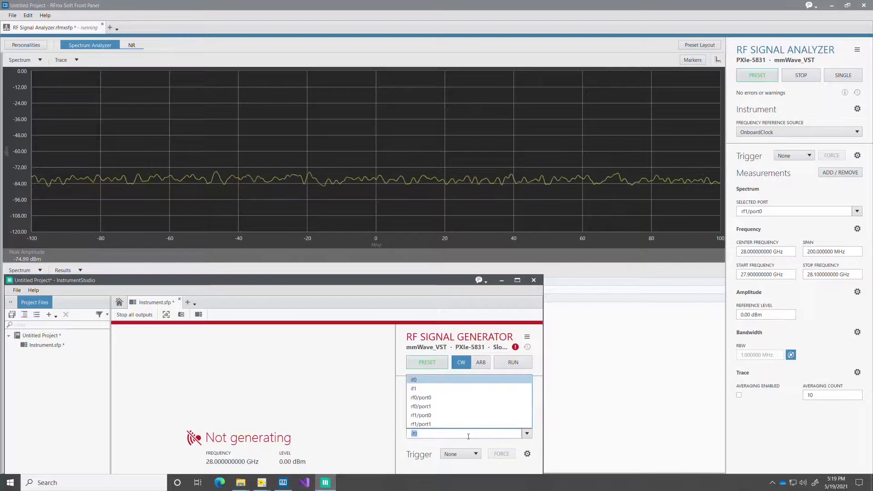
pyautogui.click(439, 398)
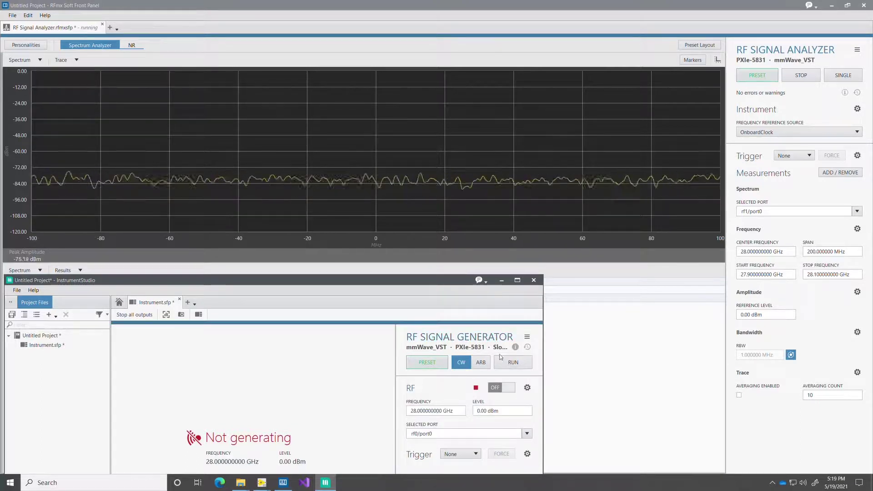
pyautogui.click(507, 362)
# - Turn RF output on and step the frequency in 10 MHz increments up to 28.05 GHz
pyautogui.click(505, 388)
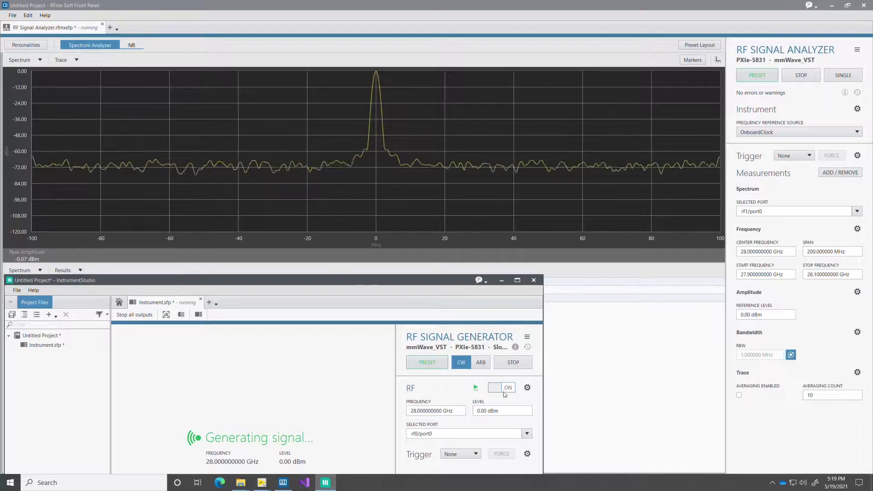
pyautogui.click(421, 411)
pyautogui.press('Down')
pyautogui.press('Down')
pyautogui.press('Down')
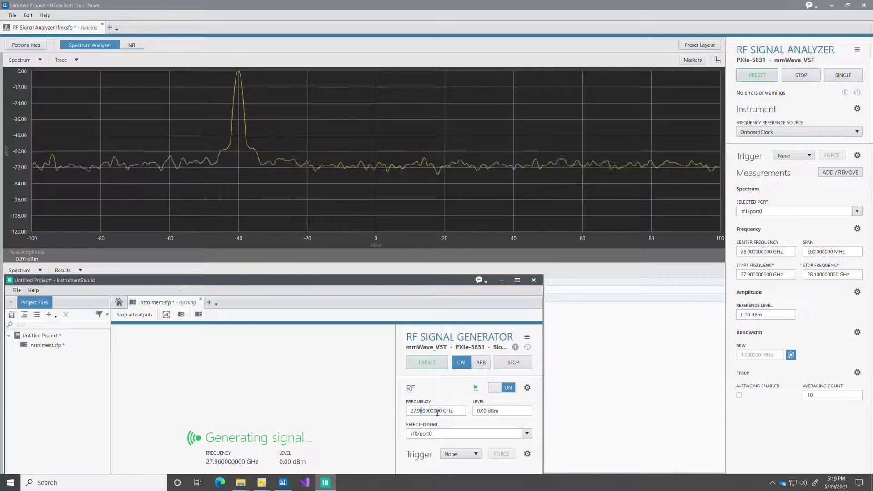
pyautogui.press('Up')
pyautogui.press('Up')
pyautogui.press('Up')
pyautogui.press('Up')
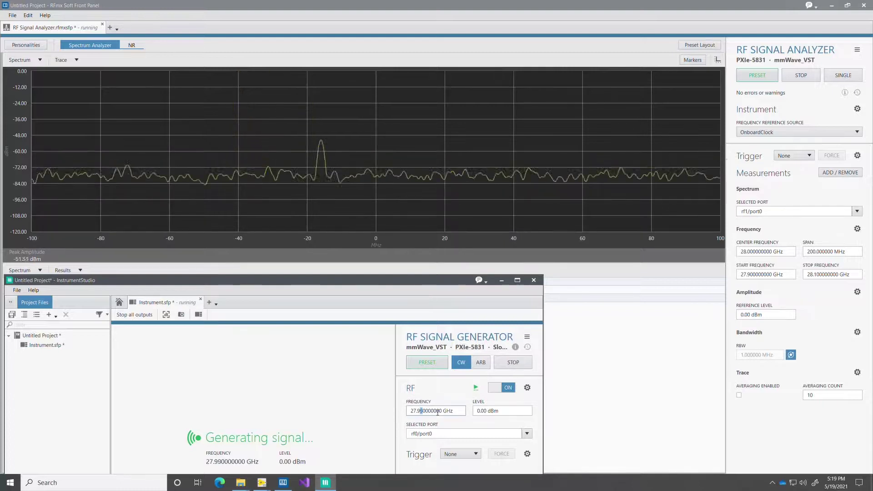
pyautogui.press('Up')
pyautogui.press('Up')
pyautogui.press('Up')
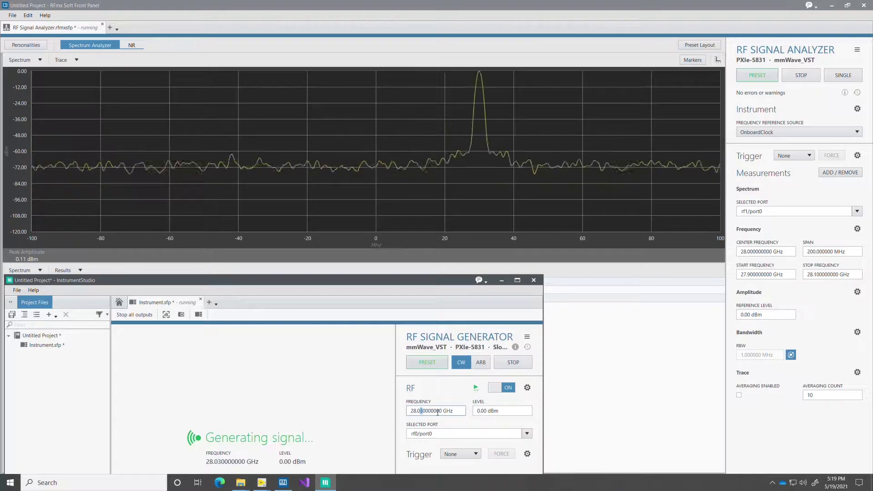
pyautogui.press('Up')
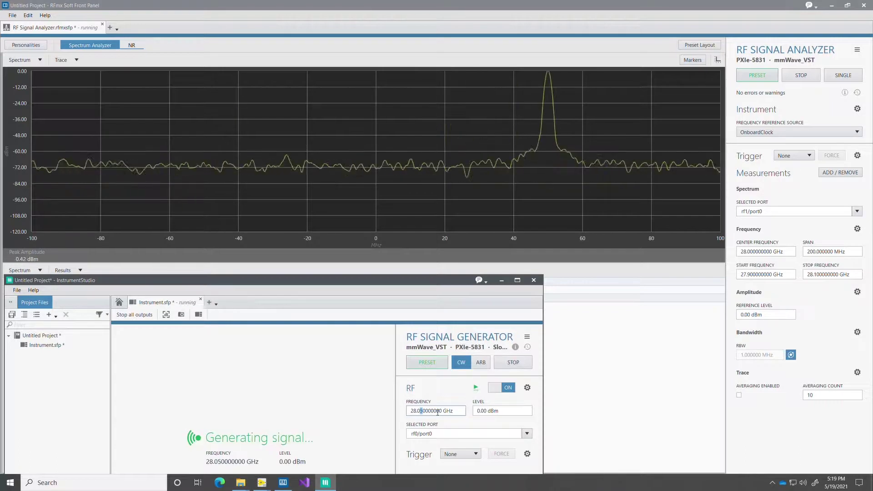
# - Drop the output level to -50 dBm and re-enter a 28 GHz frequency
pyautogui.tripleClick(484, 412)
pyautogui.write('-50')
pyautogui.press('Return')
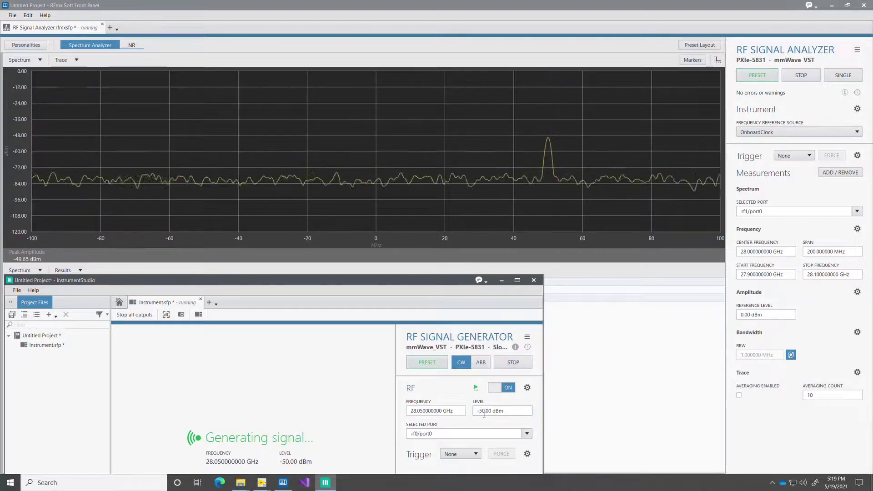
pyautogui.click(438, 412)
pyautogui.tripleClick(423, 412)
pyautogui.write('28')
pyautogui.press('Return')
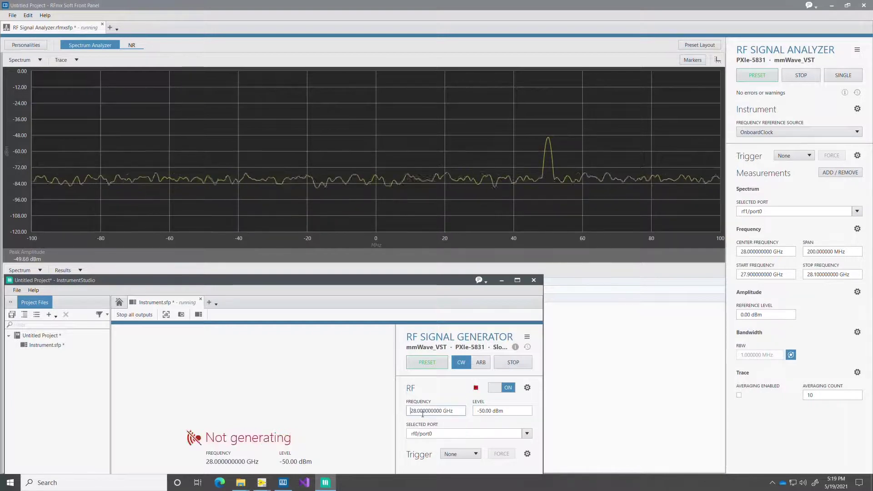
# - Restore the 0 dBm level, turn RF output off, and select FrequencySweep.2012.sln
pyautogui.tripleClick(488, 412)
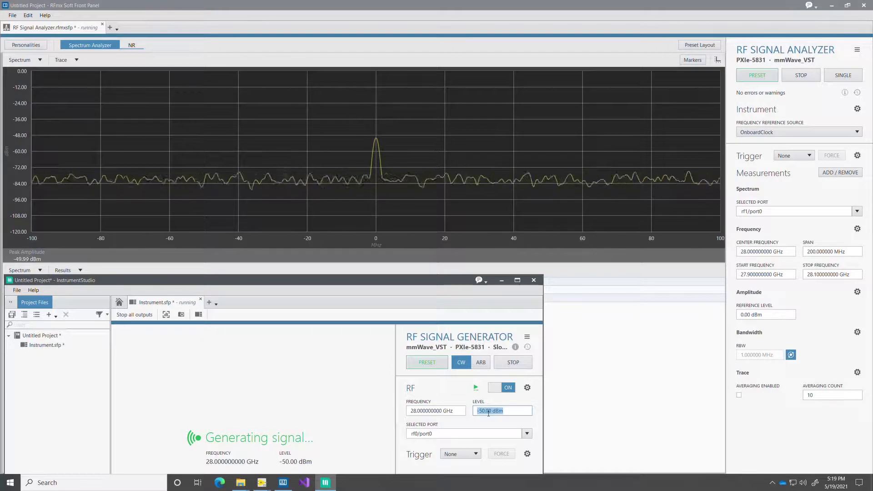
pyautogui.write('0')
pyautogui.press('Return')
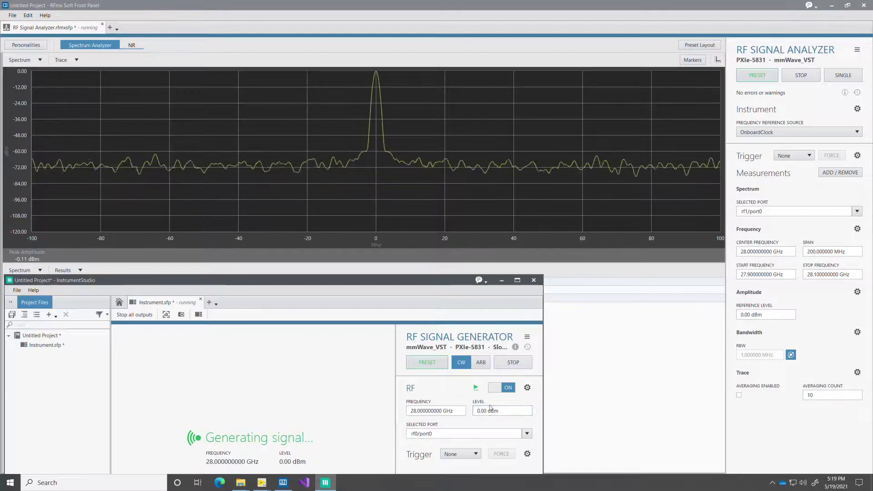
pyautogui.click(510, 369)
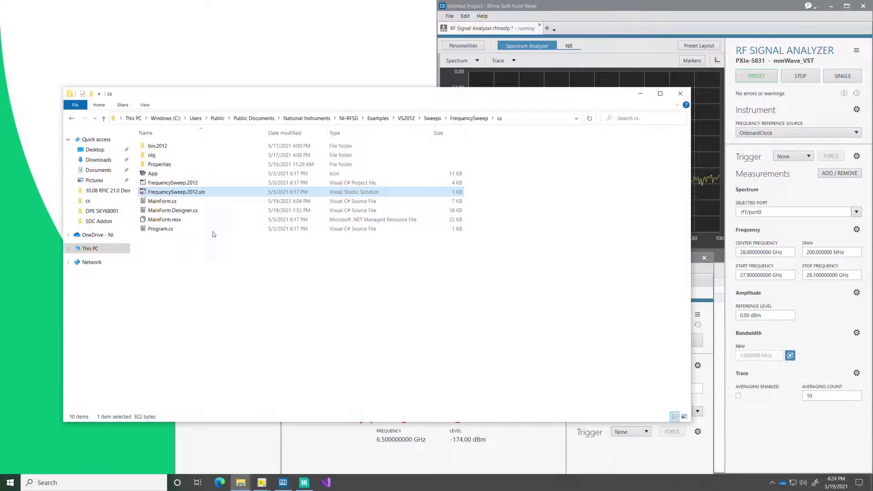
pyautogui.click(212, 195)
# - Open the FrequencySweep solution, start debugging, and bring the RFmx and InstrumentStudio windows forward
pyautogui.doubleClick(211, 194)
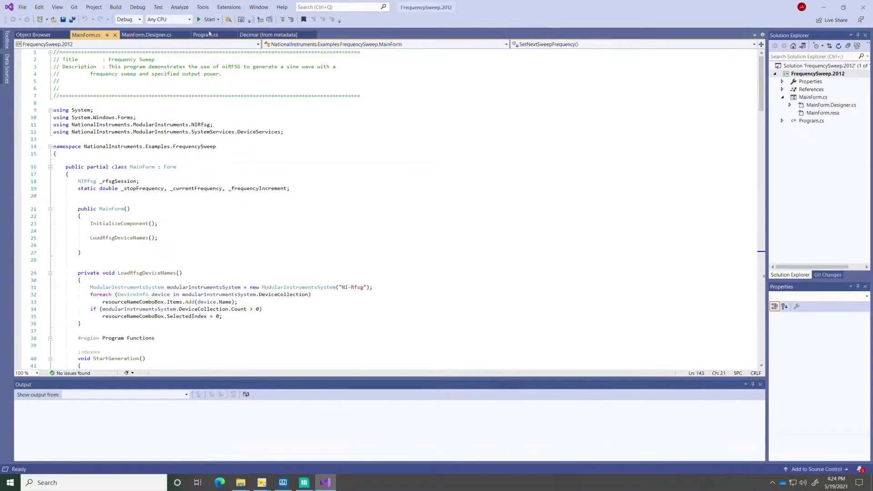
pyautogui.click(204, 20)
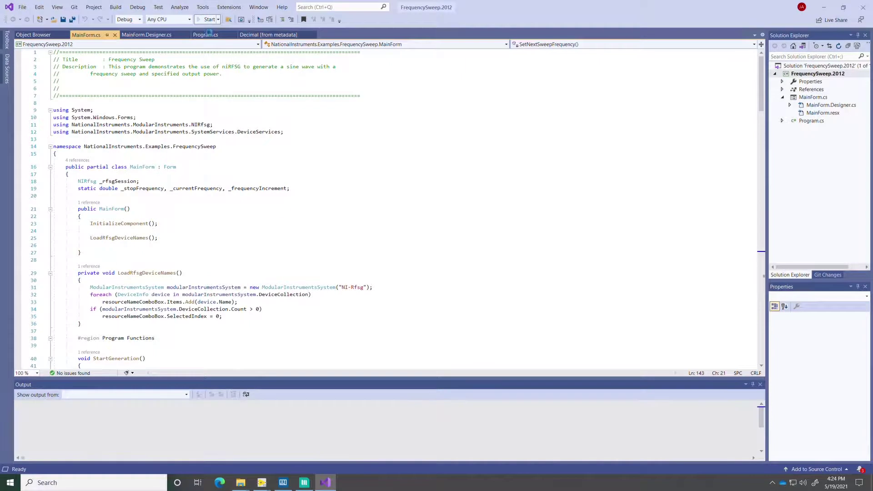
pyautogui.click(285, 486)
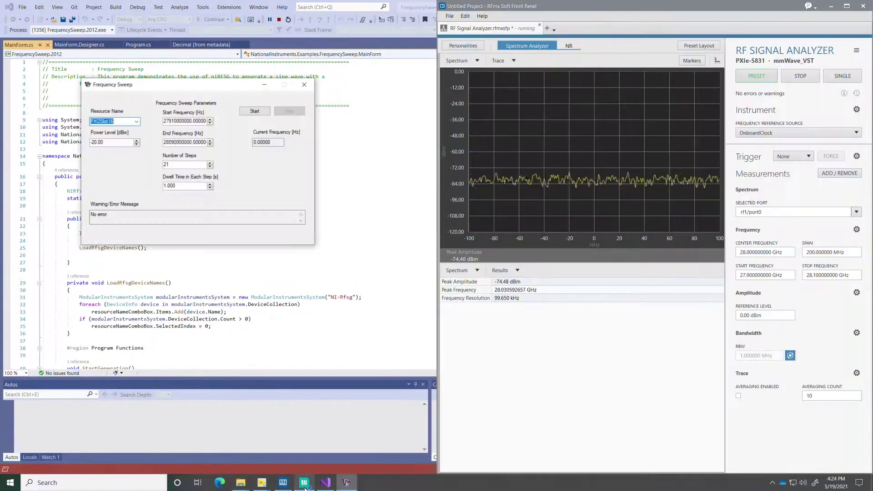
pyautogui.click(304, 483)
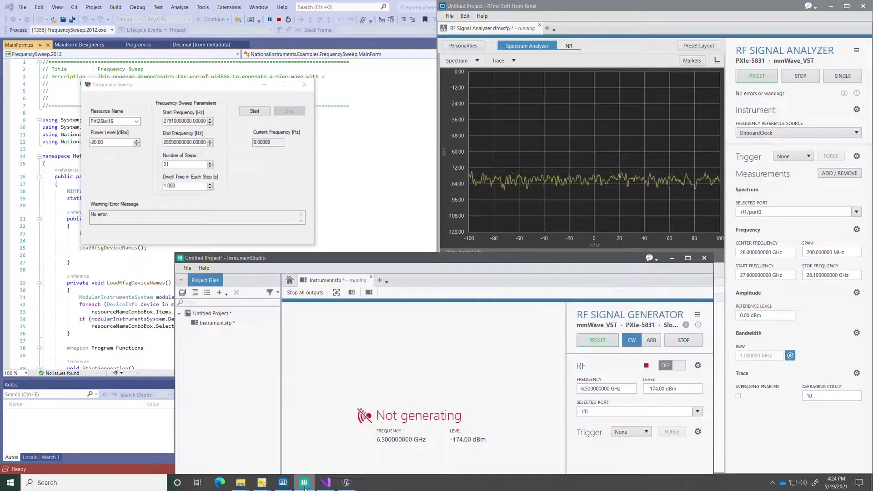
# - Set the sweep form's resource to mmWave_VST and its power level to 0
pyautogui.click(137, 121)
pyautogui.click(125, 135)
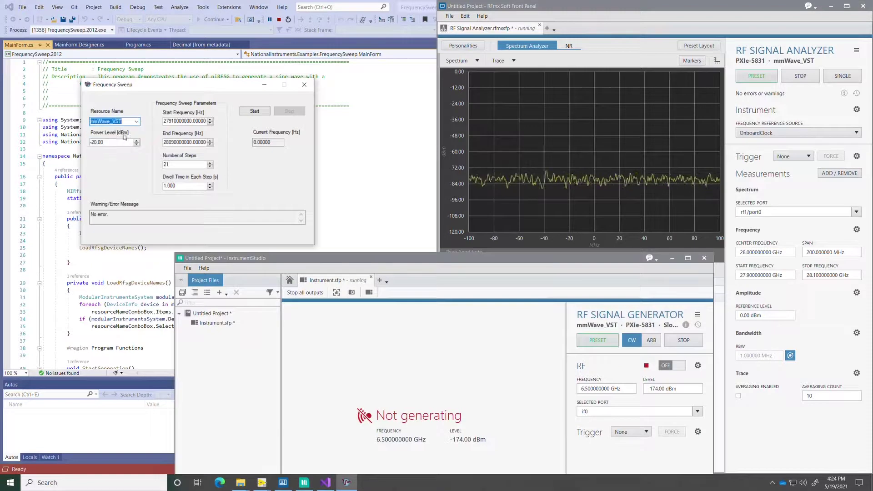
pyautogui.doubleClick(105, 144)
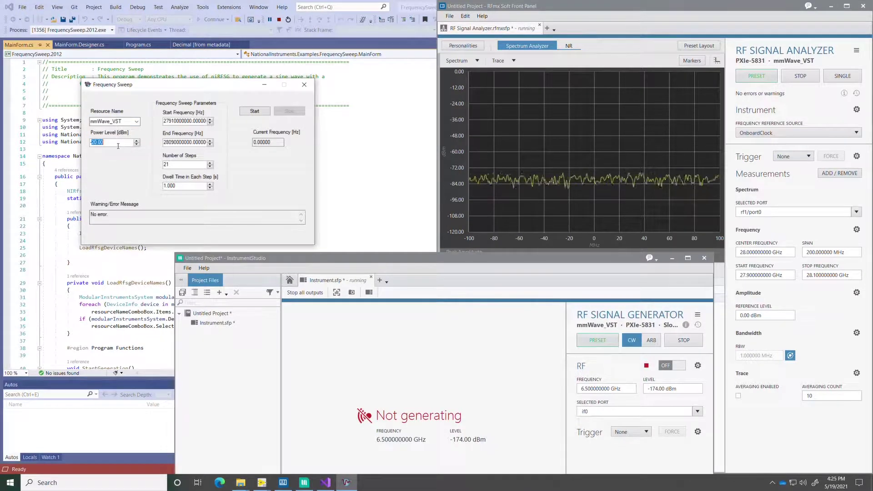
pyautogui.write('-0')
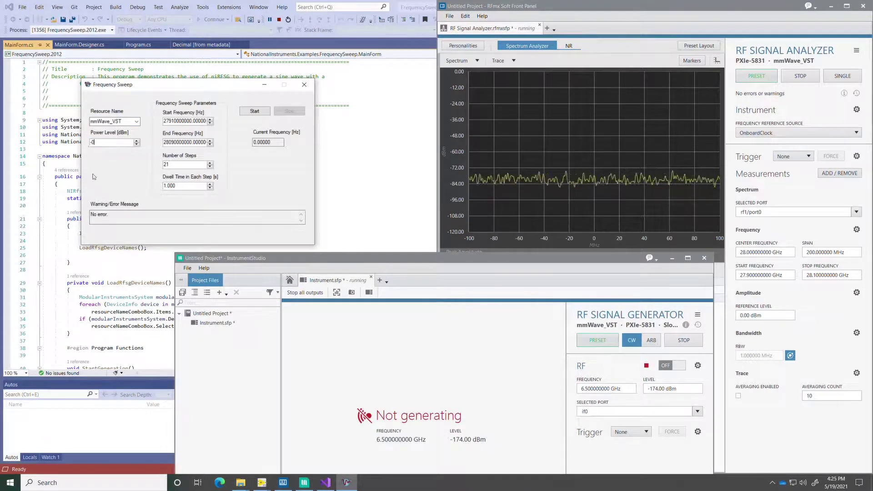
# - Run the sweep and magnify the screen to watch the generator step 27.91–28.09 GHz
pyautogui.click(256, 112)
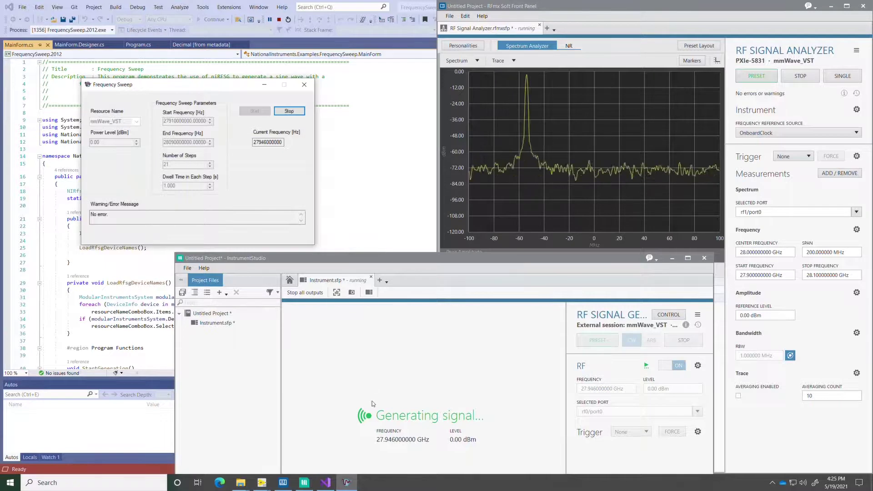
pyautogui.press('super+plus')
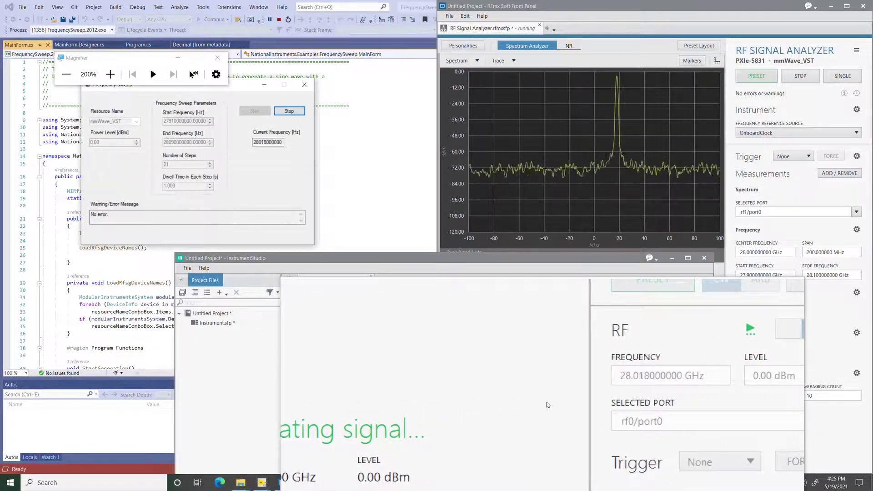
pyautogui.press('super+Escape')
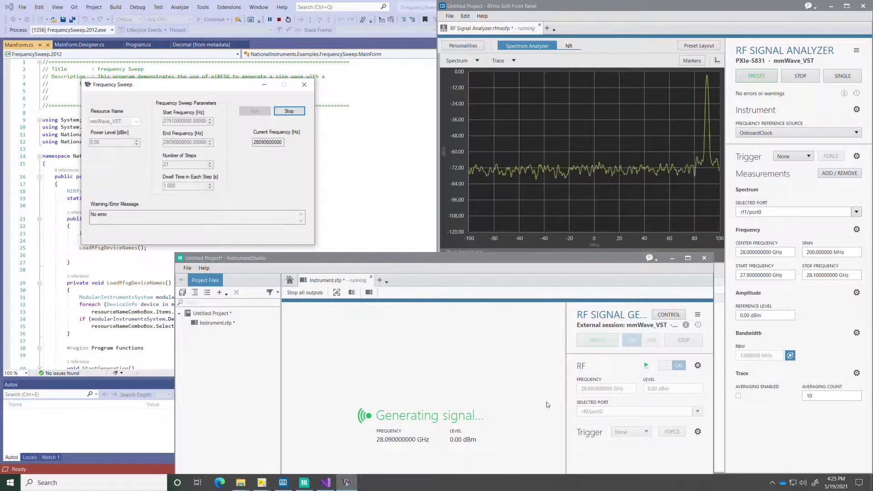
# - Insert a breakpoint on line 143 in SetNextSweepFrequency and restart the sweep
pyautogui.click(105, 300)
pyautogui.scroll(-6, 105, 300)
pyautogui.scroll(-10, 105, 301)
pyautogui.scroll(-12, 105, 300)
pyautogui.scroll(-8, 105, 300)
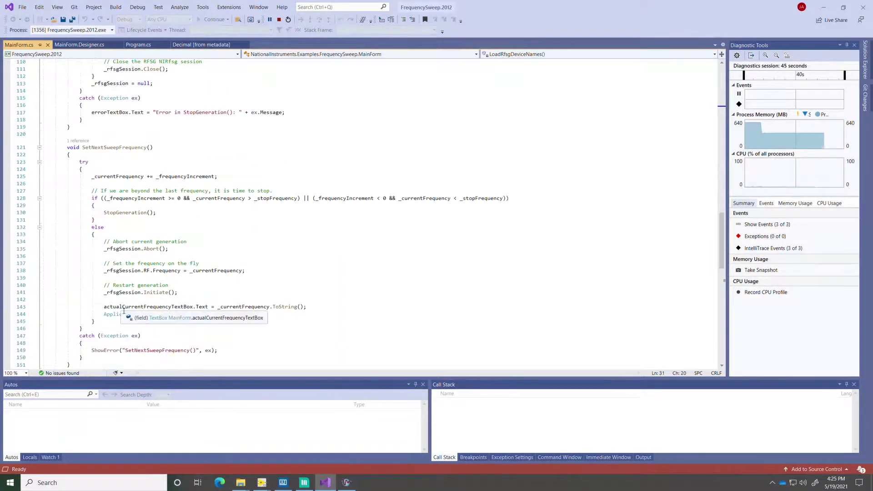
pyautogui.rightClick(122, 308)
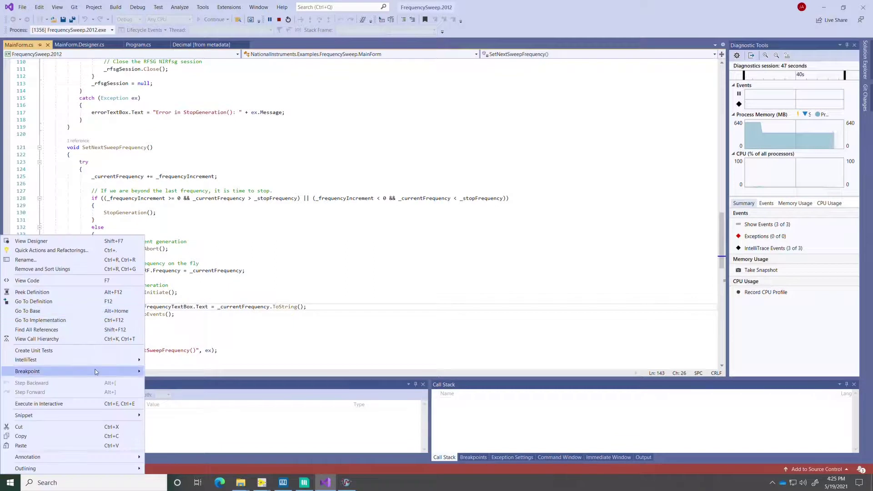
pyautogui.moveTo(95, 369)
pyautogui.click(177, 374)
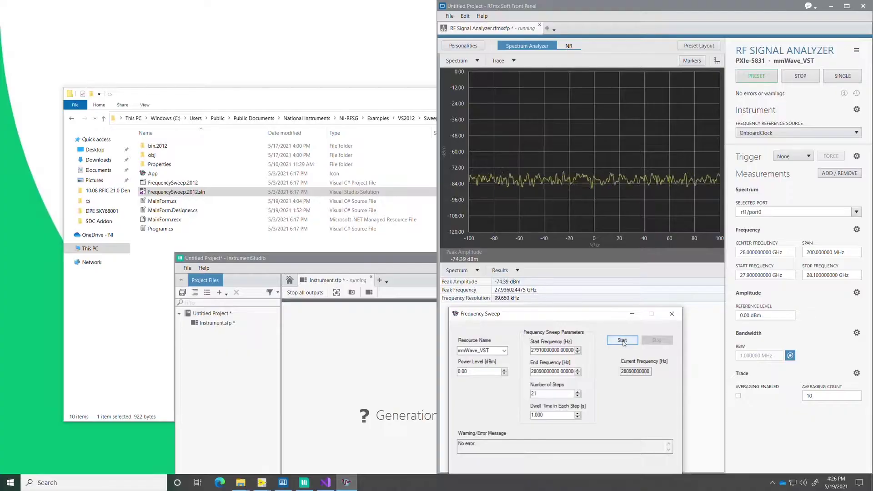
pyautogui.click(623, 341)
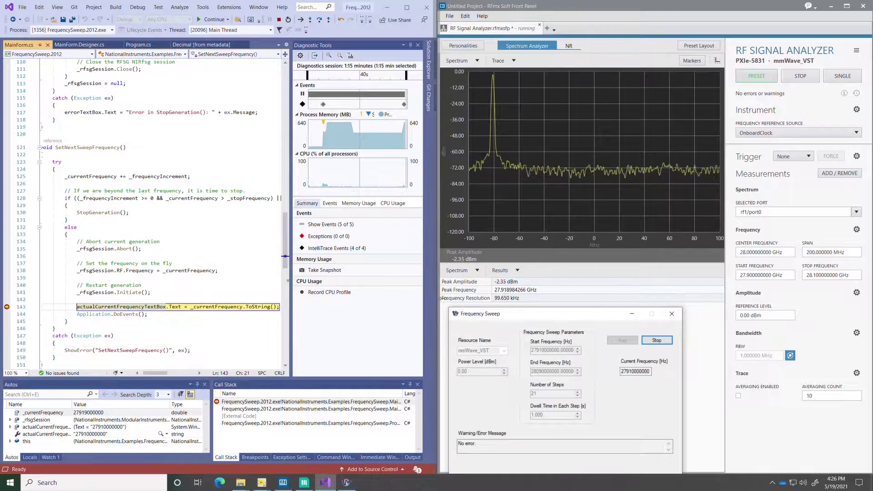
# - View the generator panel holding 27.919 GHz while the sweep is paused at the breakpoint
pyautogui.click(308, 487)
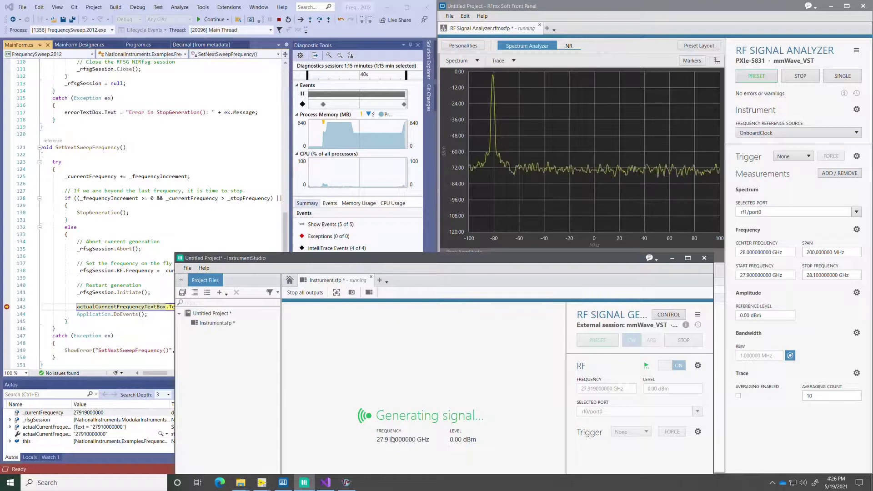
# - Take control of the mmWave_VST session and set the level to -50 dBm, then back to 0 dBm
pyautogui.click(671, 315)
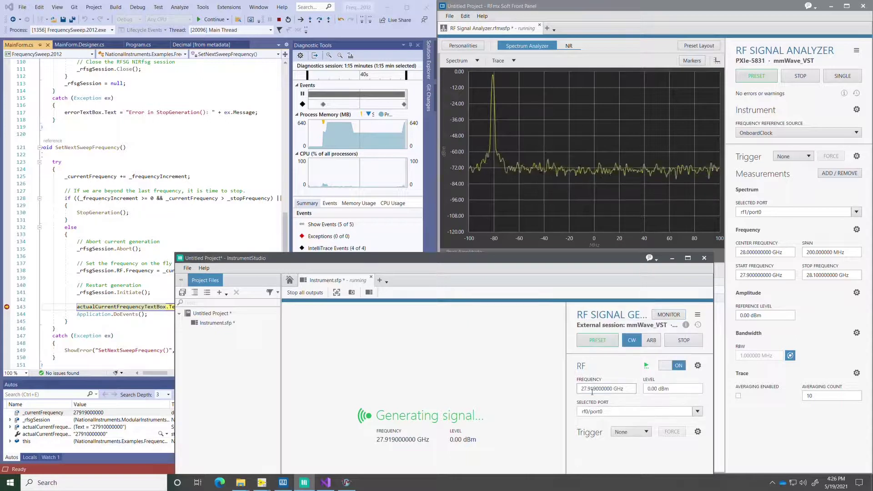
pyautogui.click(654, 389)
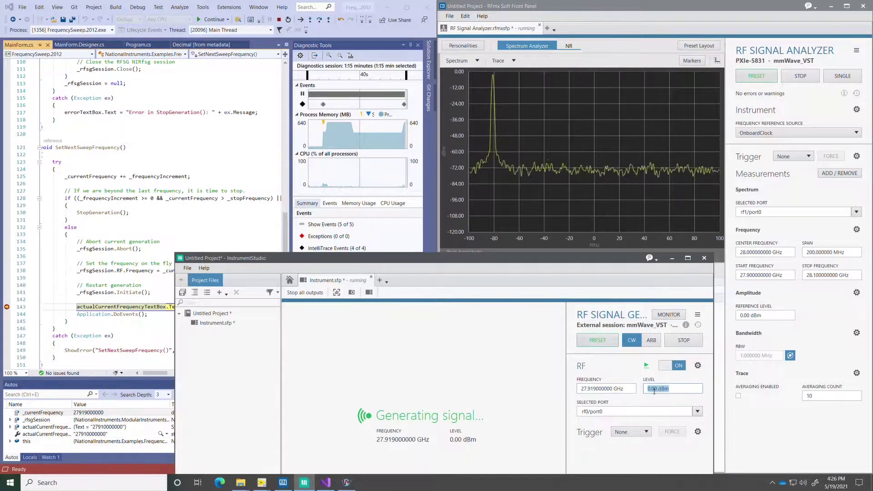
pyautogui.write('-50')
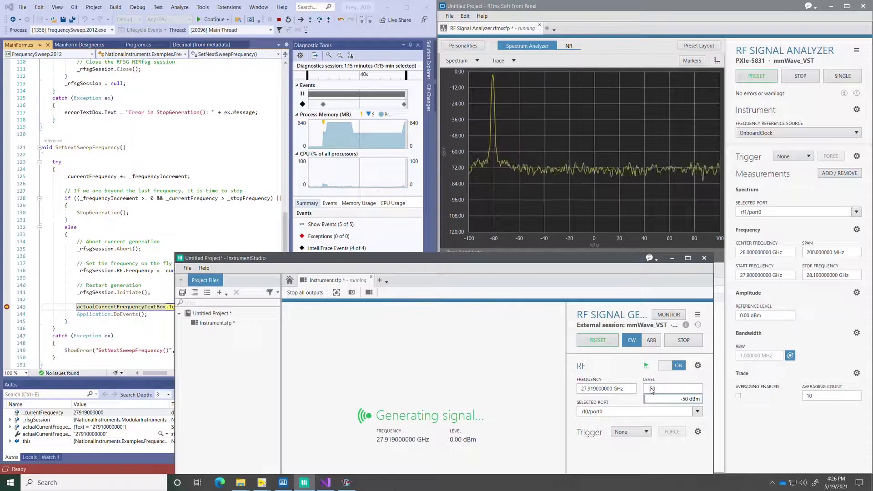
pyautogui.press('Return')
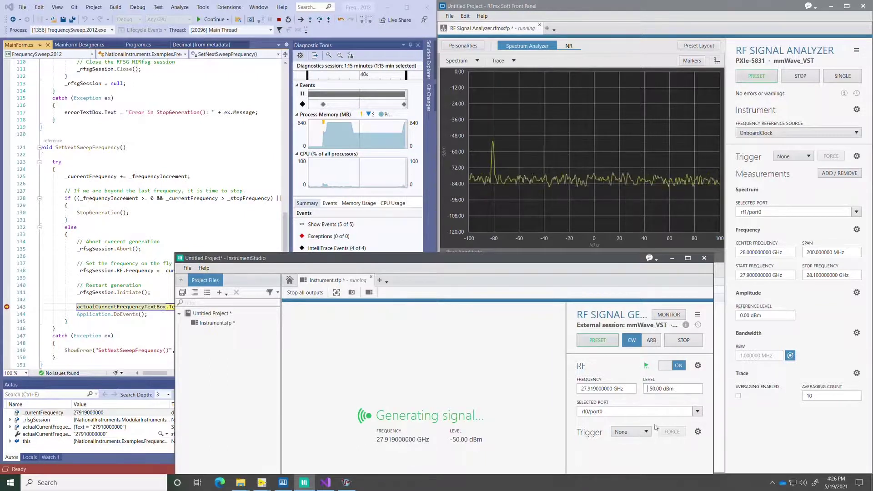
pyautogui.press('Home')
pyautogui.press('Delete')
pyautogui.press('Delete')
pyautogui.press('Delete')
pyautogui.press('Delete')
pyautogui.write('0')
pyautogui.press('Return')
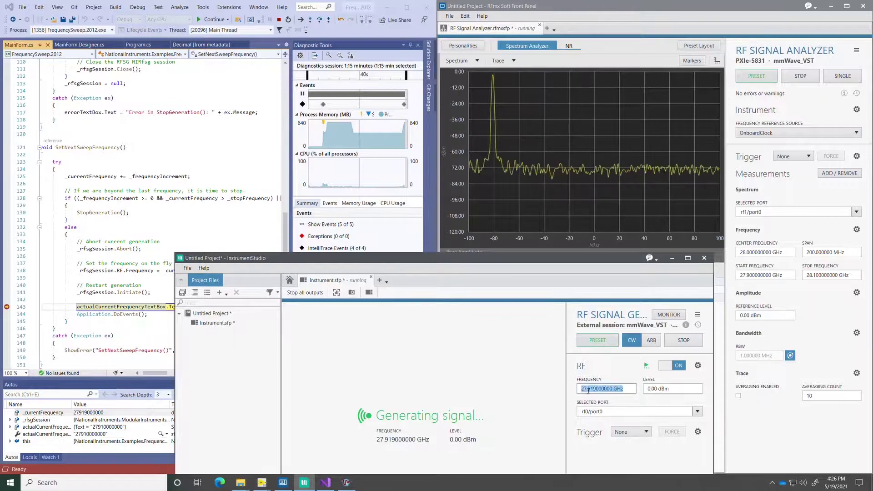
# - Set the generator frequency to 28 GHz, then raise it to 28.010 GHz
pyautogui.write('28')
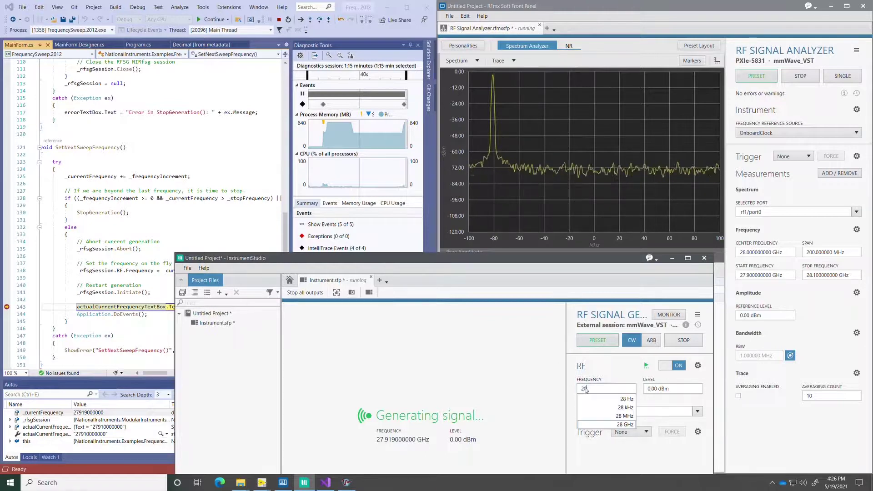
pyautogui.press('Return')
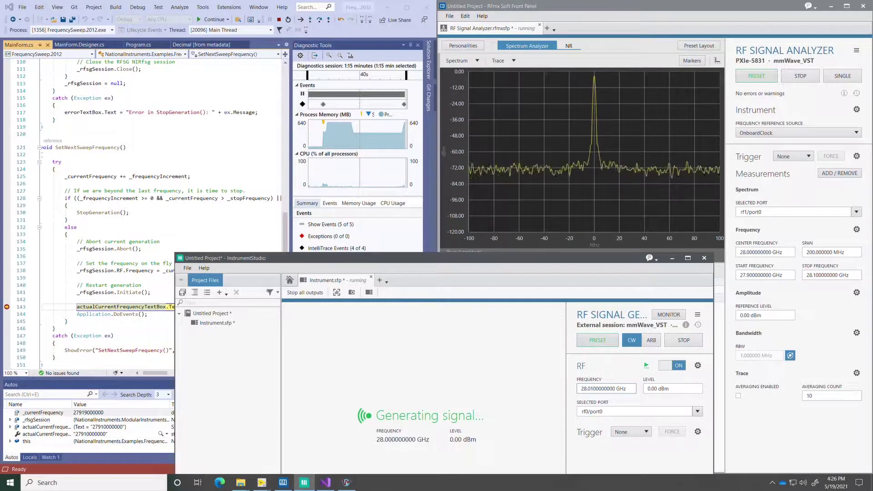
pyautogui.press('Return')
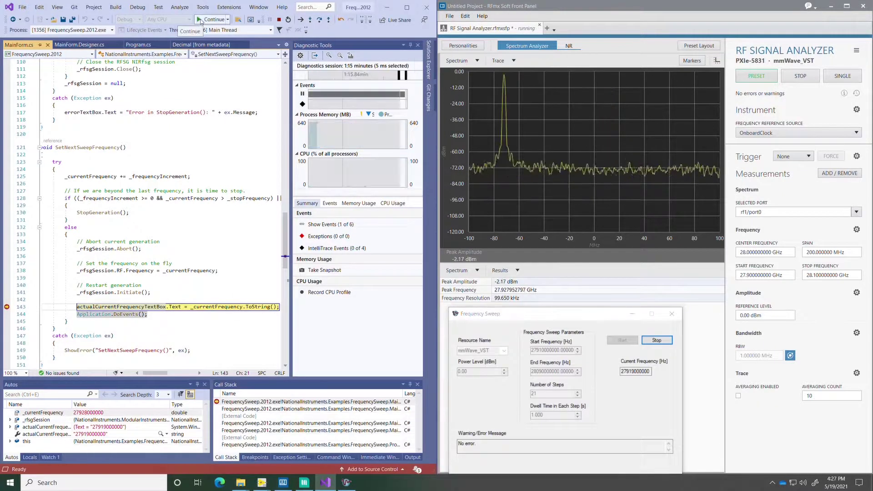
# - Step the paused sweep through several frequency points, checking the InstrumentStudio generator in between
pyautogui.click(201, 21)
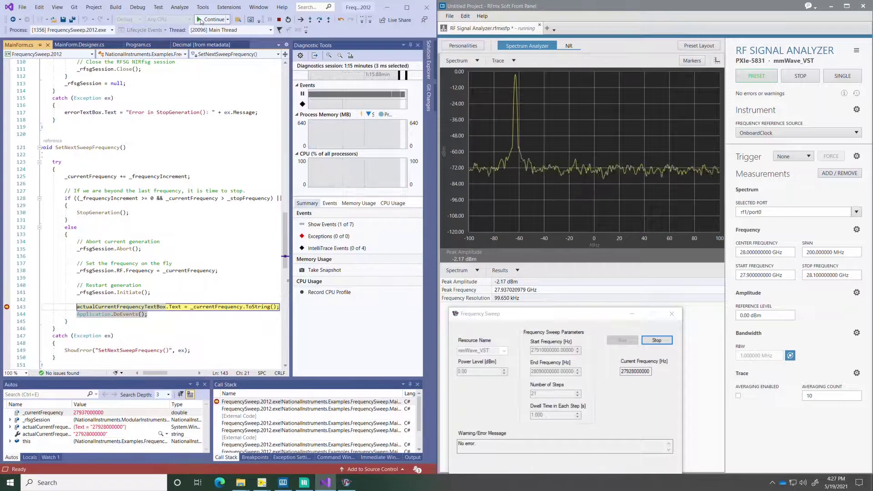
pyautogui.click(200, 21)
pyautogui.click(201, 21)
pyautogui.click(200, 21)
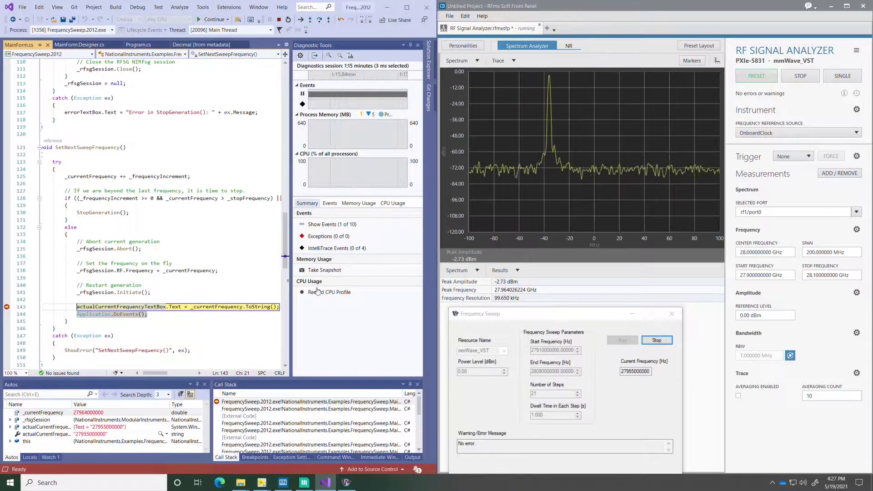
pyautogui.click(310, 485)
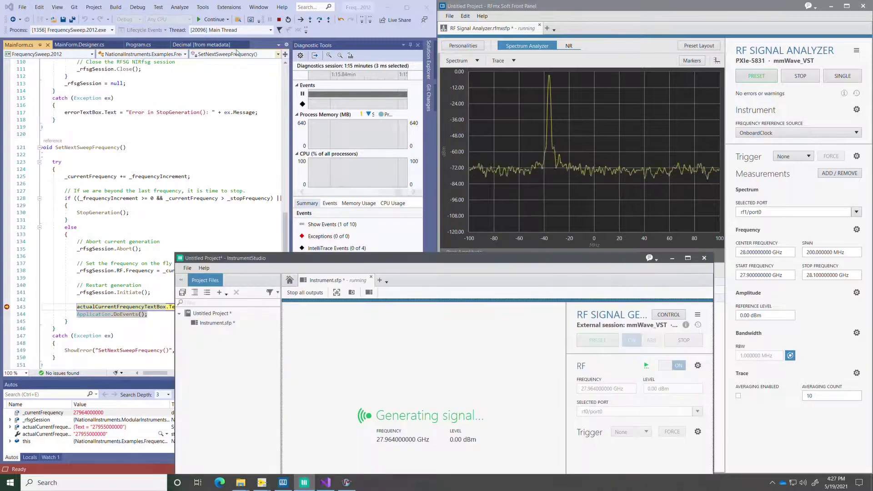
pyautogui.click(201, 21)
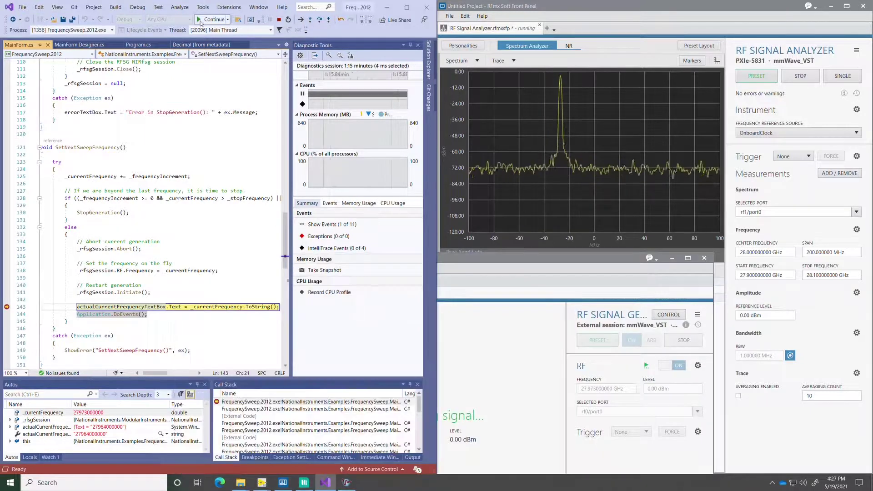
pyautogui.click(201, 21)
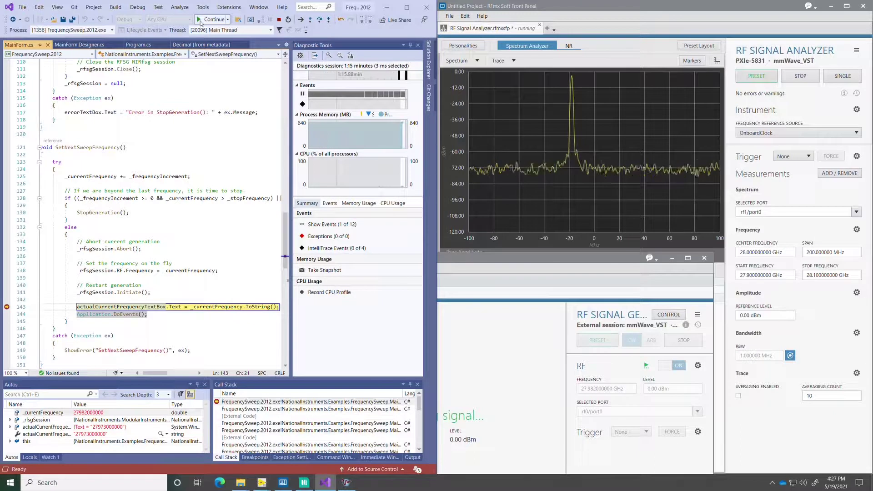
pyautogui.click(200, 21)
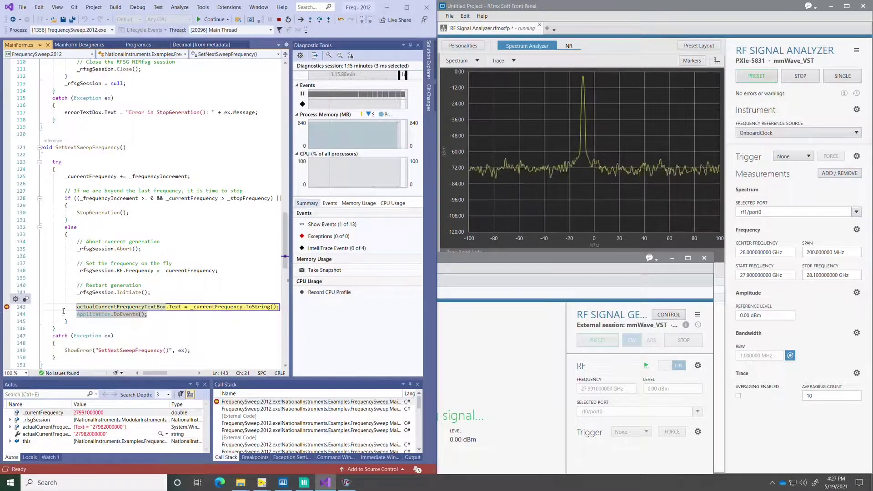
# - Delete the line 143 breakpoint, resume the sweep unpaused, and return to InstrumentStudio
pyautogui.rightClick(7, 308)
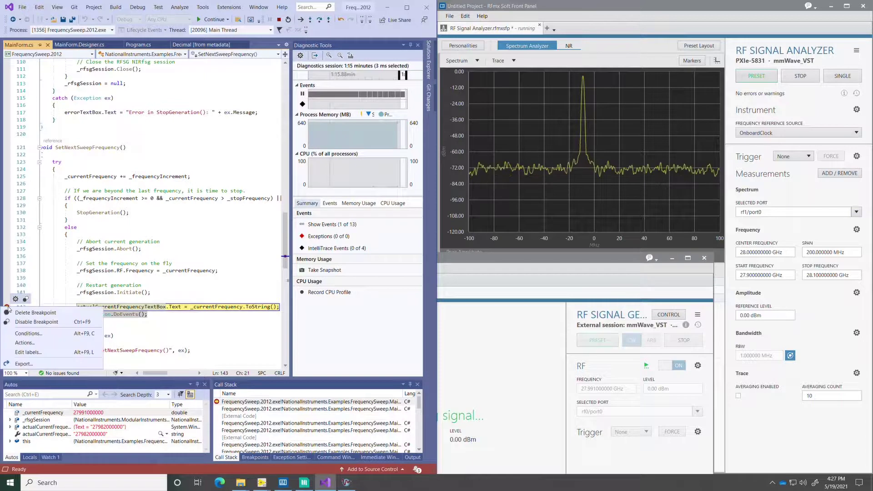
pyautogui.click(31, 314)
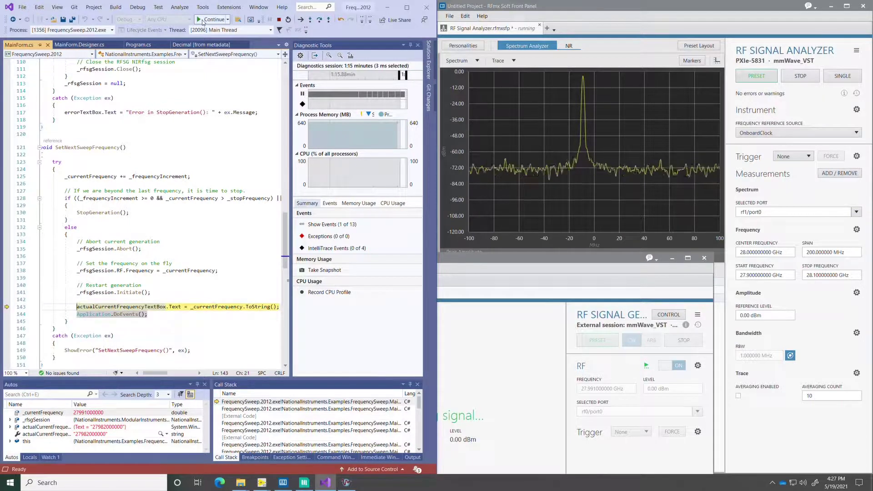
pyautogui.click(214, 20)
pyautogui.click(349, 482)
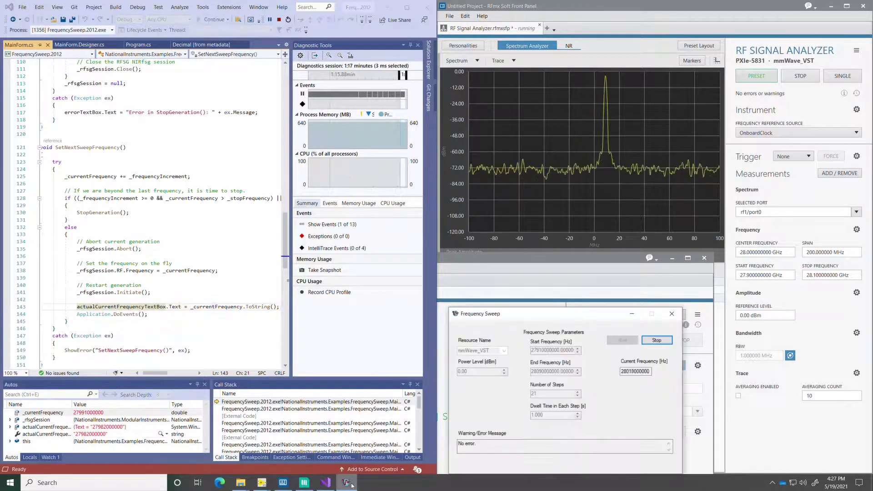
pyautogui.click(304, 483)
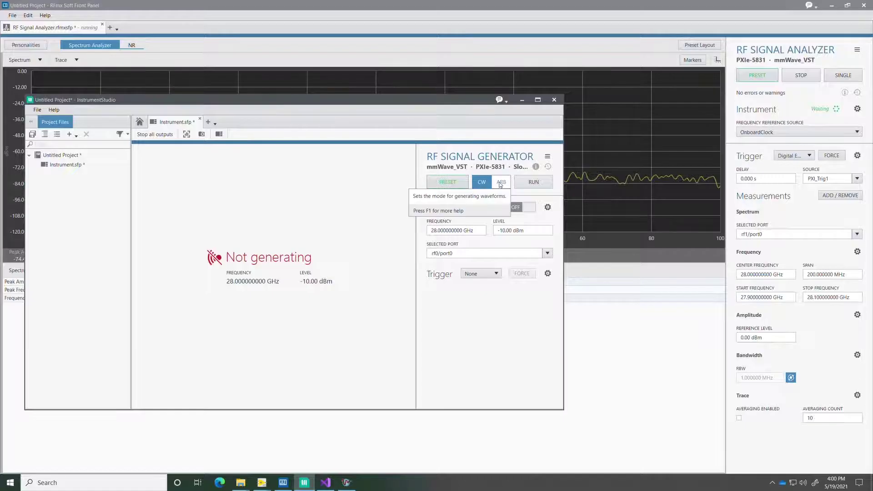
# - Switch the generator to ARB mode and select waveform3 (NR FR2 uplink 100 MHz, 256QAM)
pyautogui.click(501, 182)
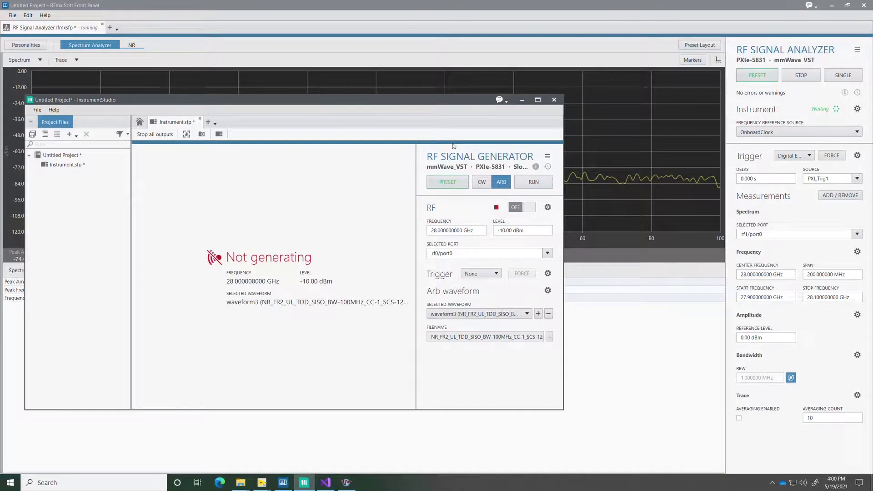
pyautogui.click(528, 314)
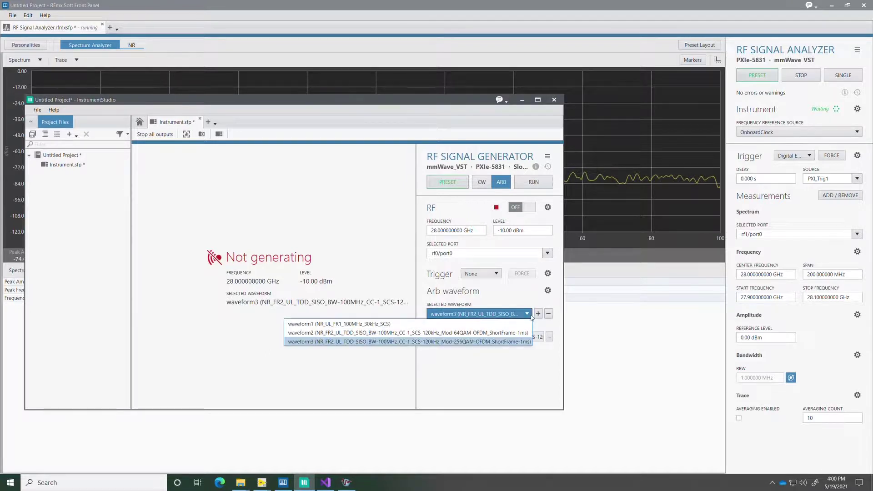
pyautogui.click(454, 344)
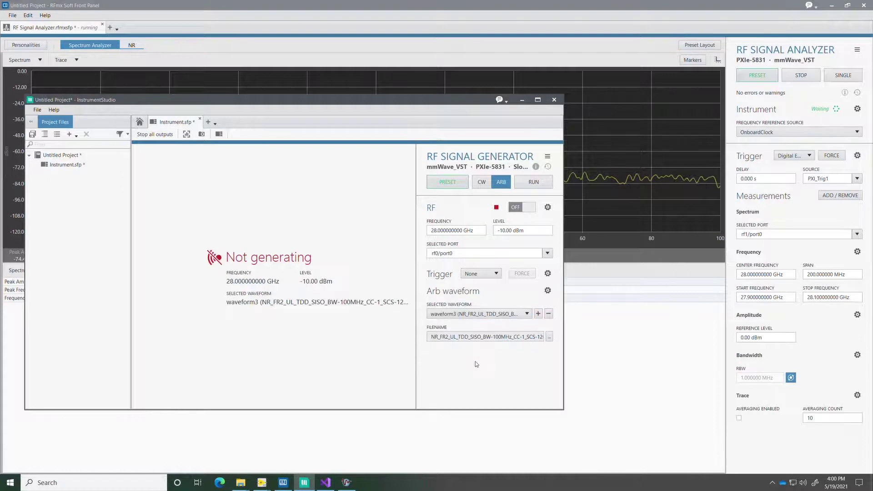
pyautogui.click(548, 207)
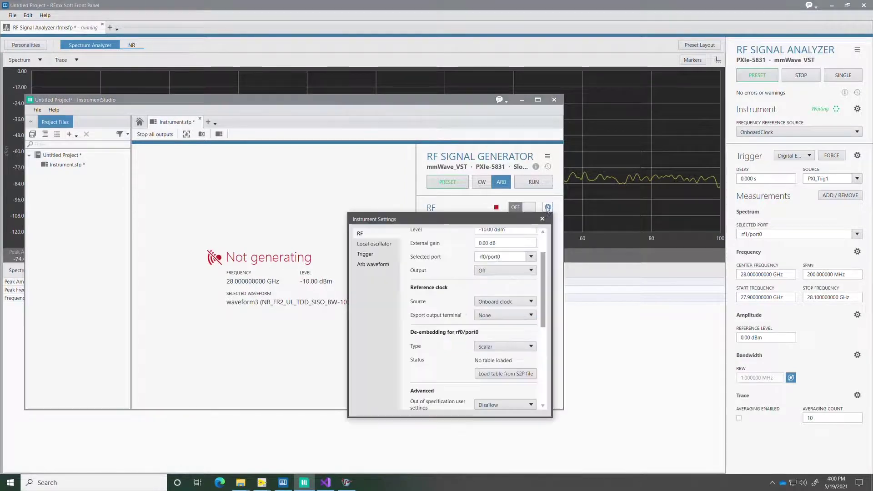
pyautogui.click(379, 266)
pyautogui.scroll(2, 476, 296)
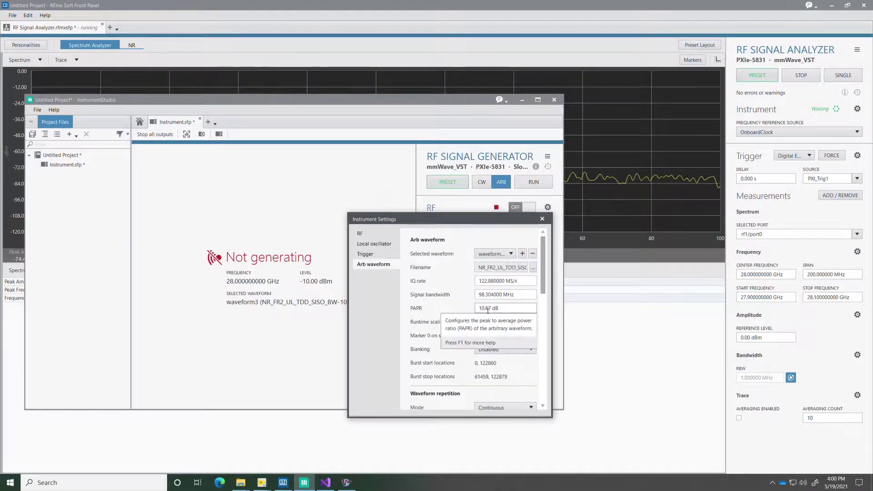
pyautogui.press('super+plus')
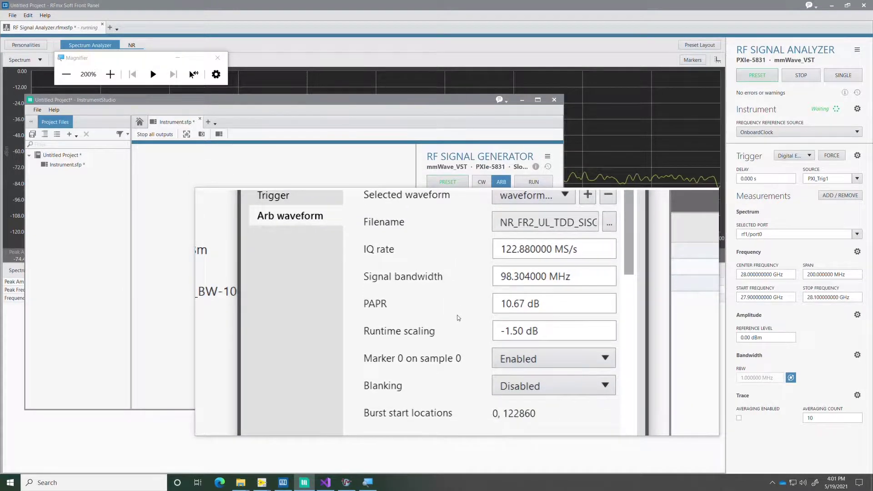
pyautogui.press('super+Escape')
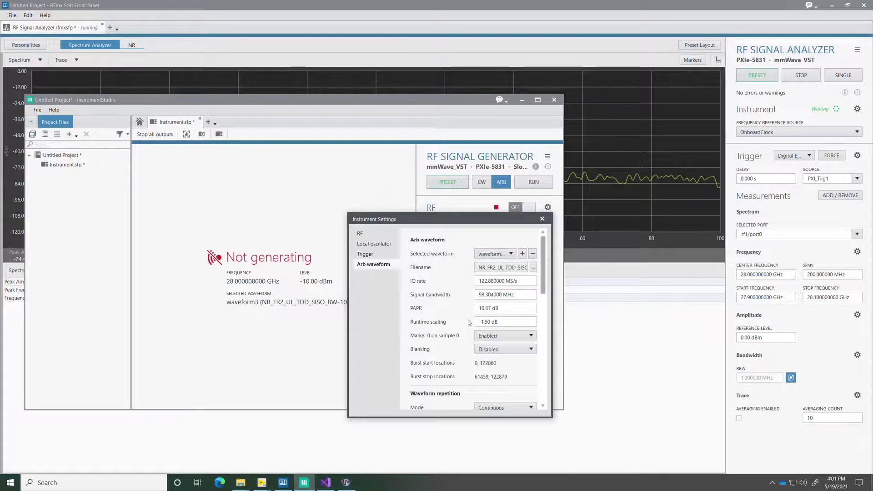
pyautogui.scroll(-5, 470, 323)
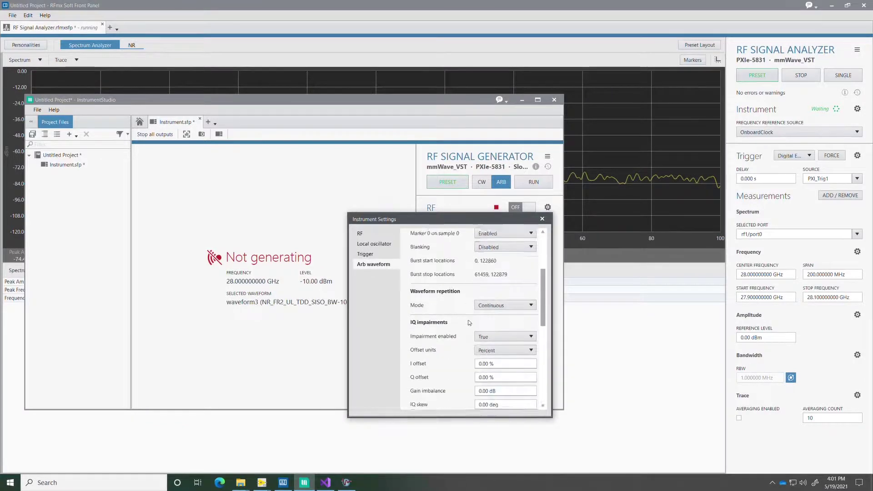
pyautogui.scroll(2, 469, 323)
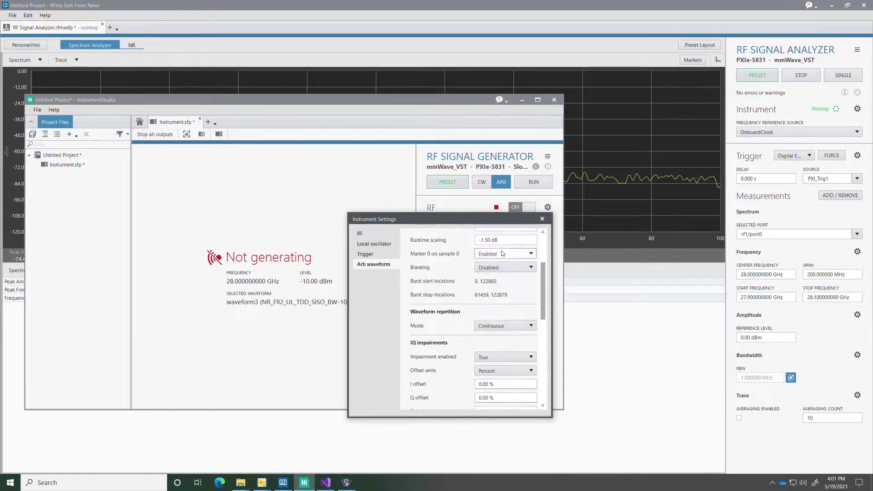
pyautogui.scroll(-2, 476, 301)
pyautogui.scroll(-2, 477, 303)
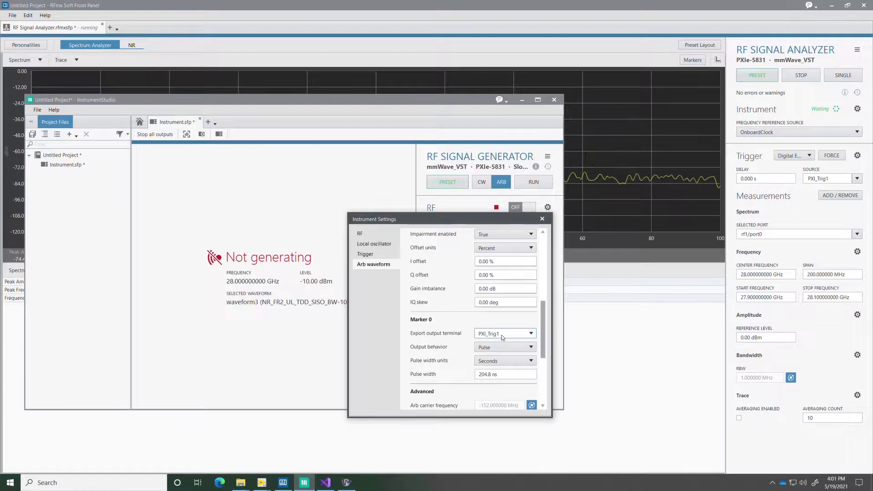
pyautogui.click(543, 220)
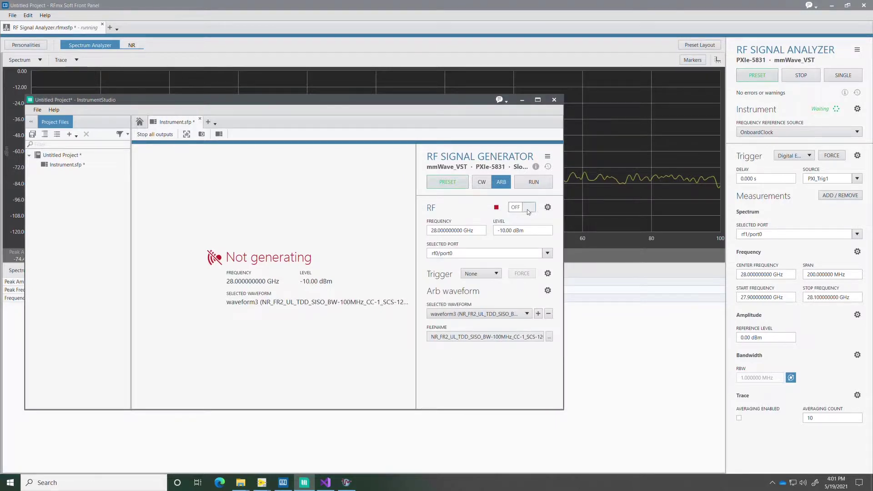
# - Turn RF output on and start generating waveform3 at 28 GHz, -10 dBm
pyautogui.click(528, 210)
pyautogui.moveTo(465, 101); pyautogui.dragTo(443, 269)
pyautogui.click(516, 352)
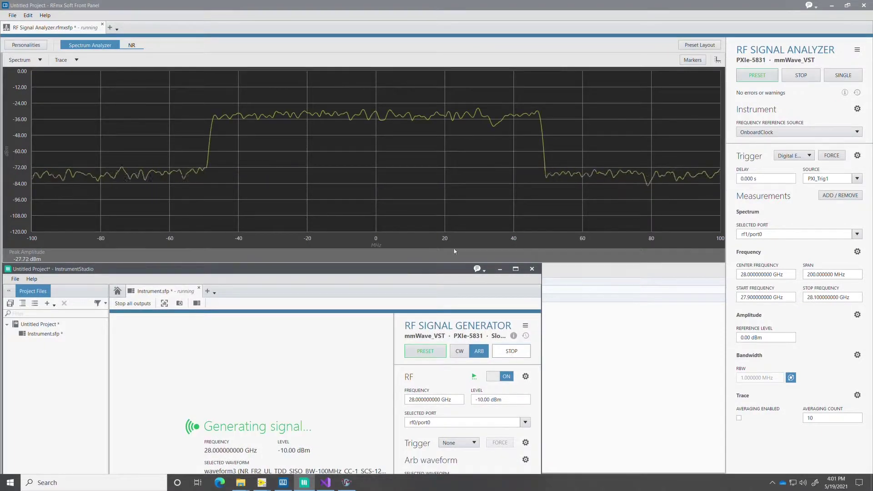
# - Show NR analysis in RFmx (ACP, EVM, 256QAM constellation), then stop the generator
pyautogui.click(131, 46)
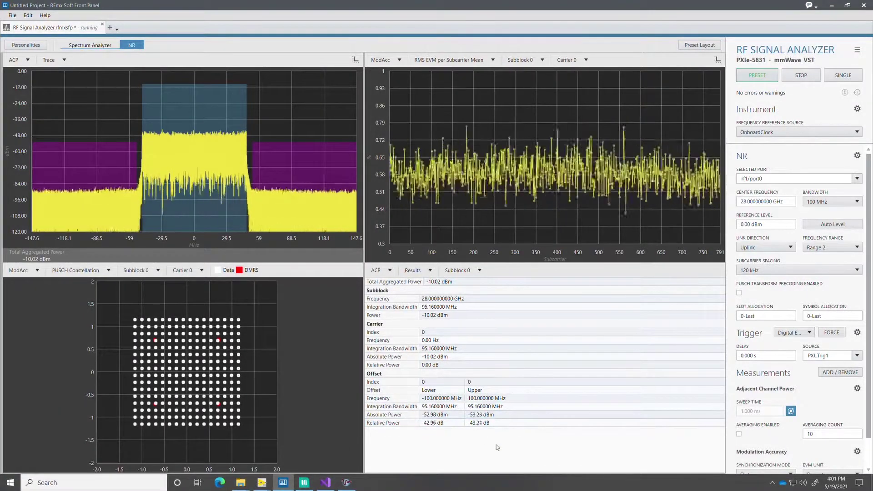
pyautogui.press('Tab')
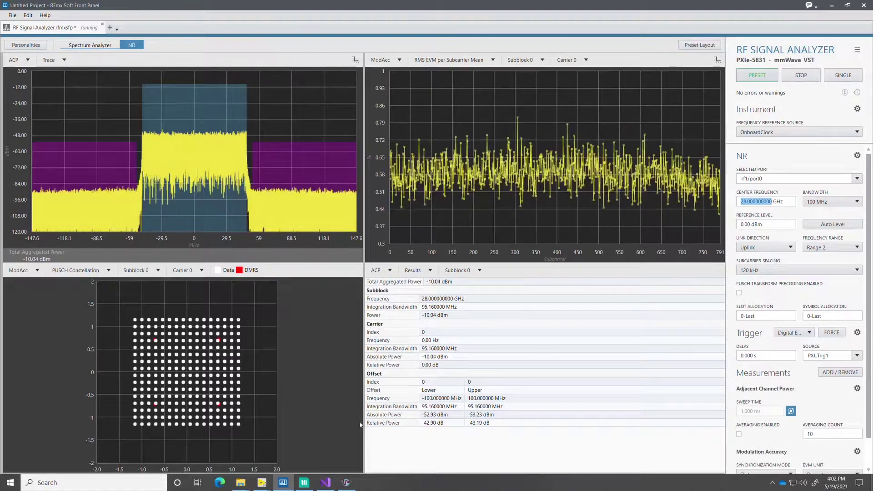
pyautogui.click(306, 483)
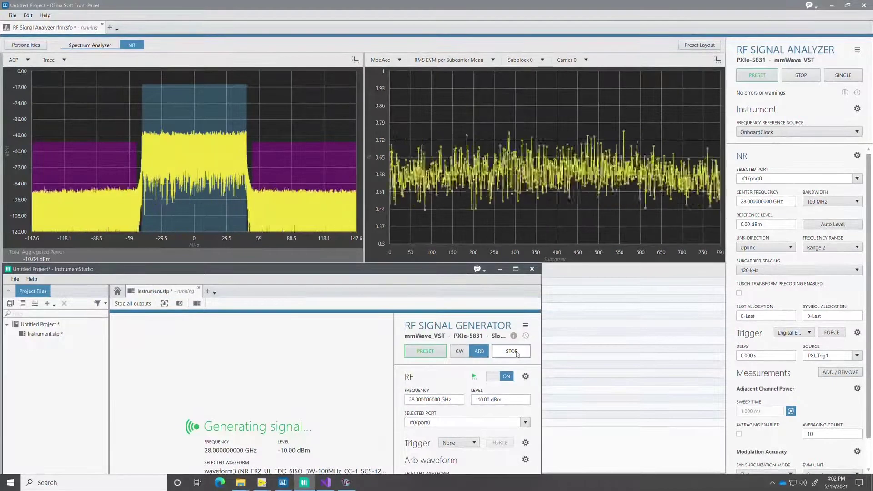
pyautogui.click(514, 351)
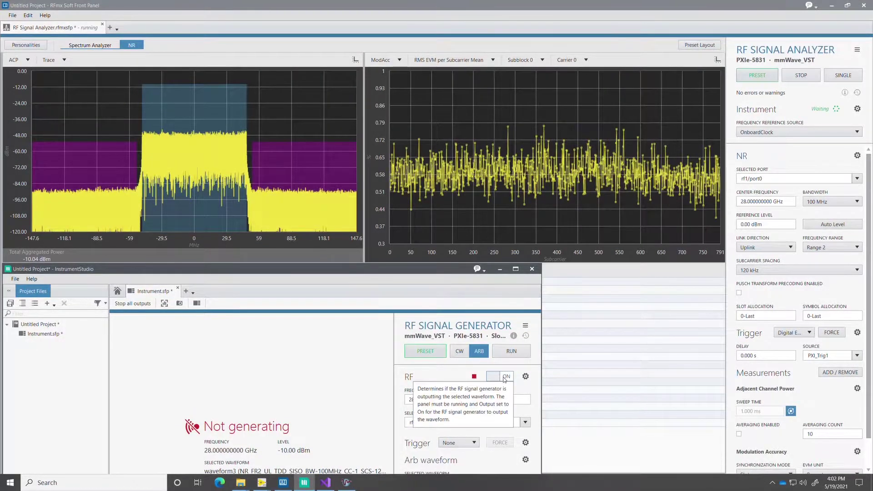